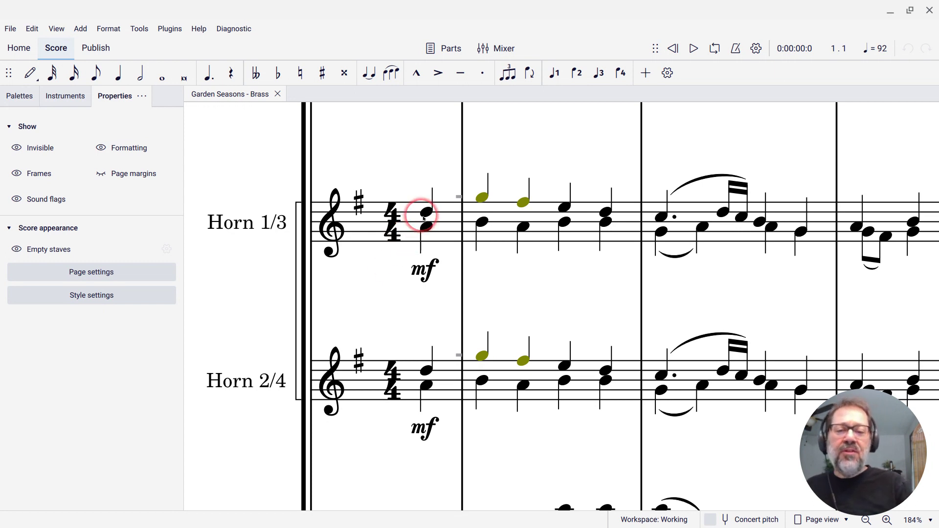
Step: Turn on Concert pitch and check the green Horn 1/3 notes in measure 2
left_click(483, 198)
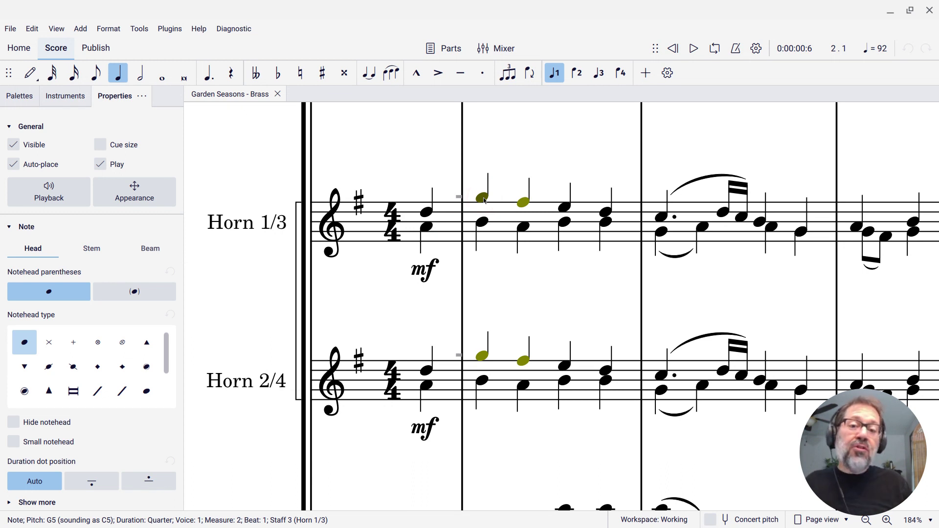
left_click(503, 156)
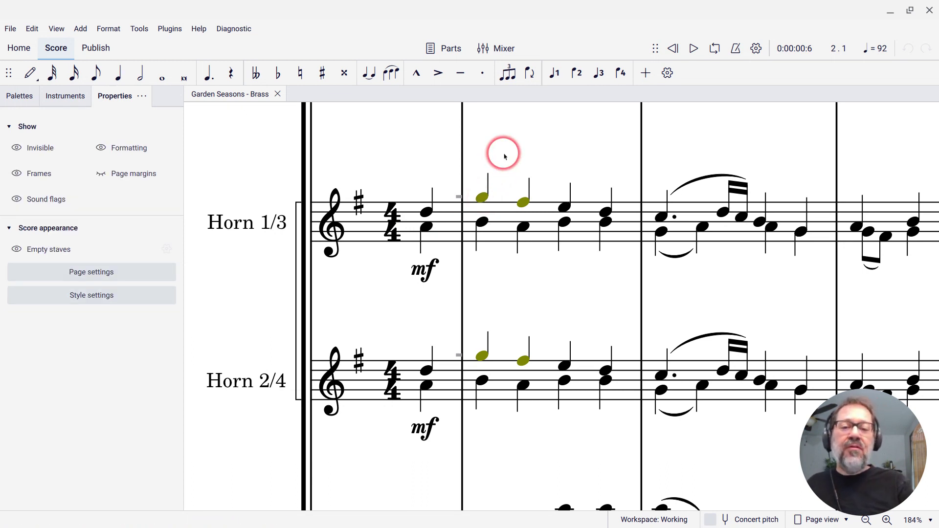
left_click(710, 519)
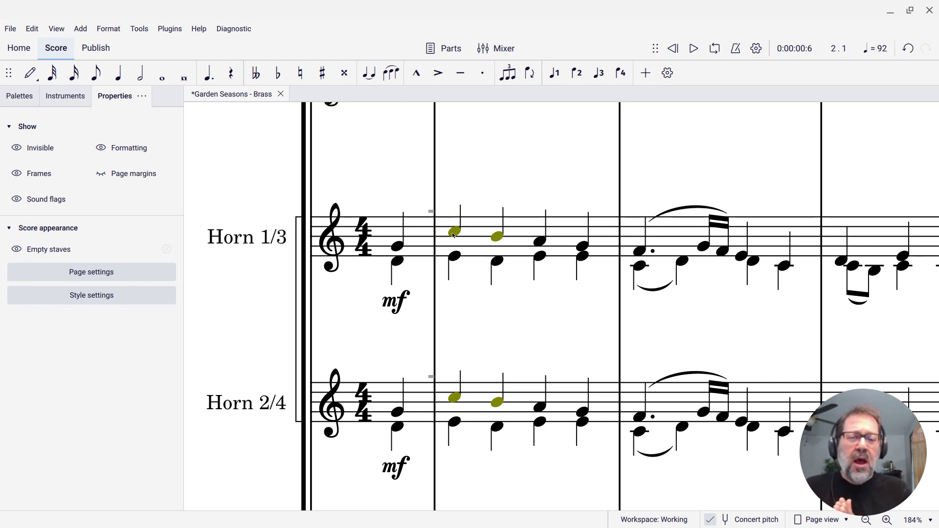
left_click(453, 236)
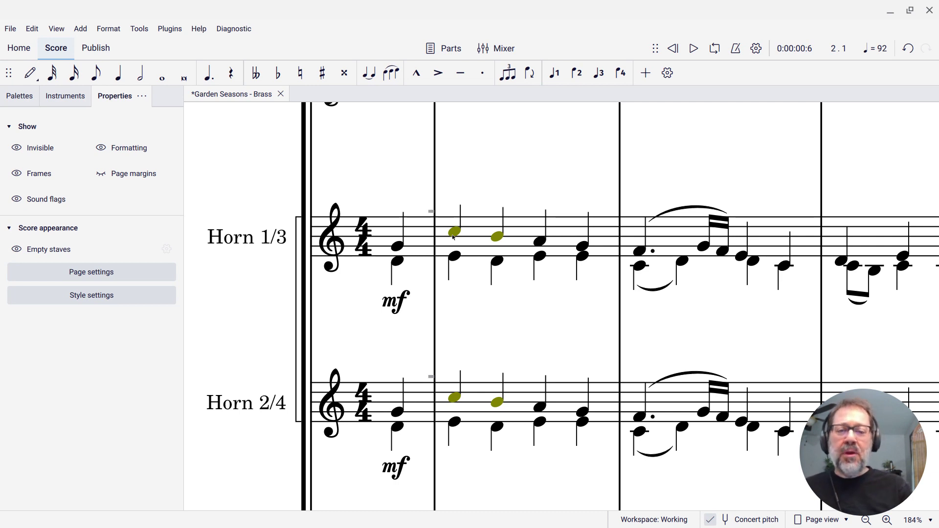
left_click(453, 237)
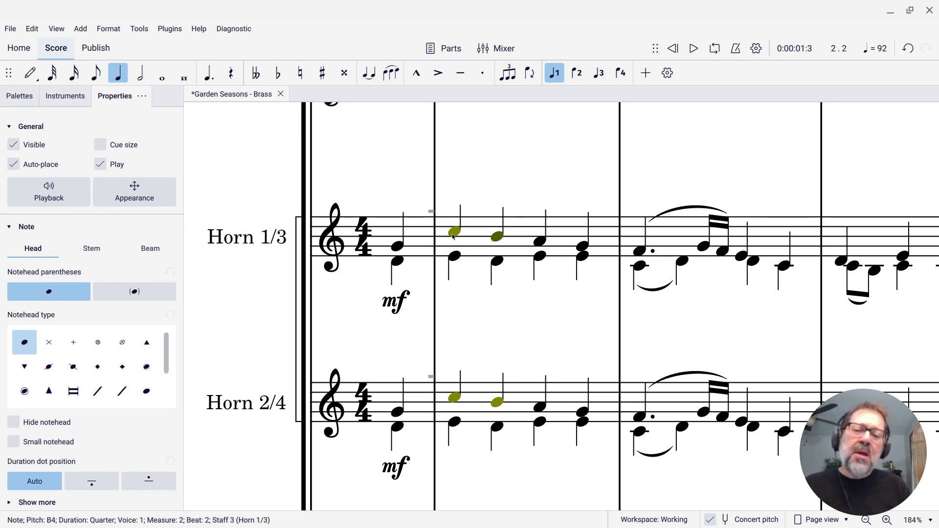
left_click(572, 158)
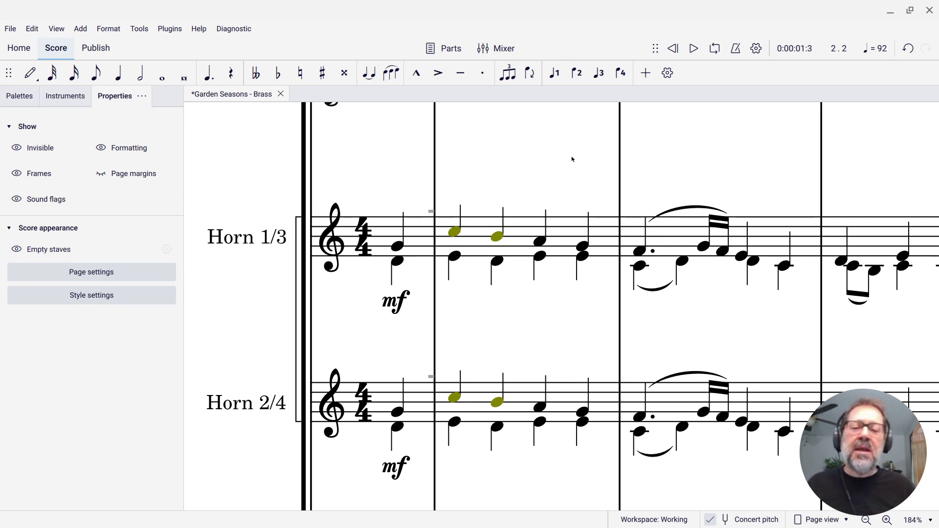
Step: Raise Horn 1/3's beat-3 upper note in measure 2 to A5, then recheck it at concert pitch
left_click(454, 232)
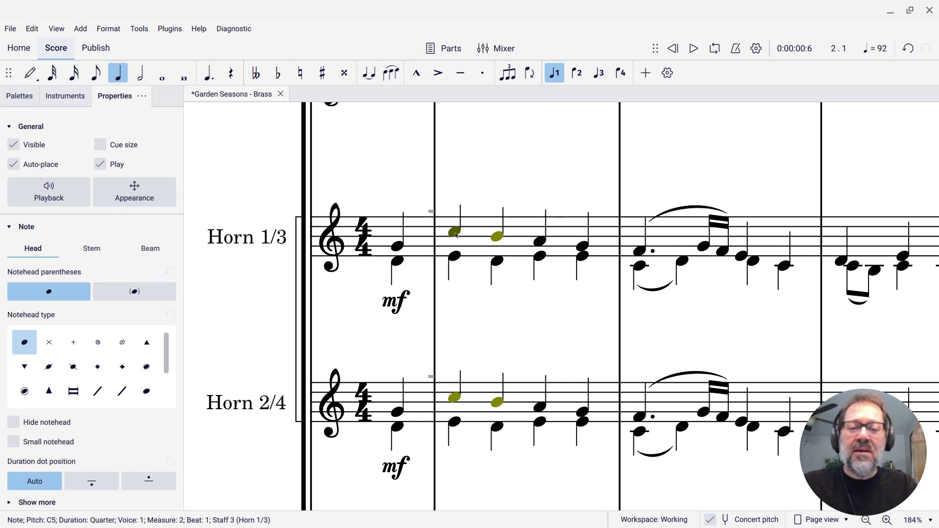
left_click(531, 246)
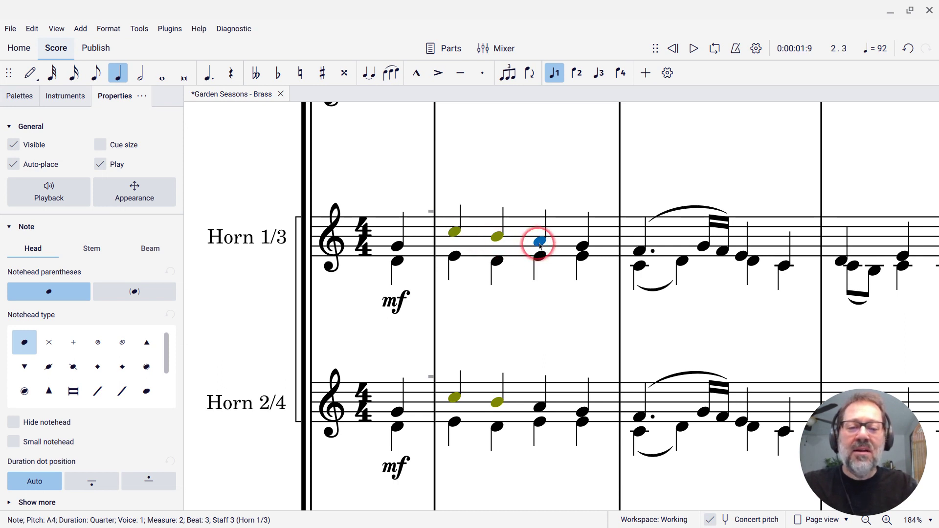
key("ctrl+Up")
left_click(543, 200)
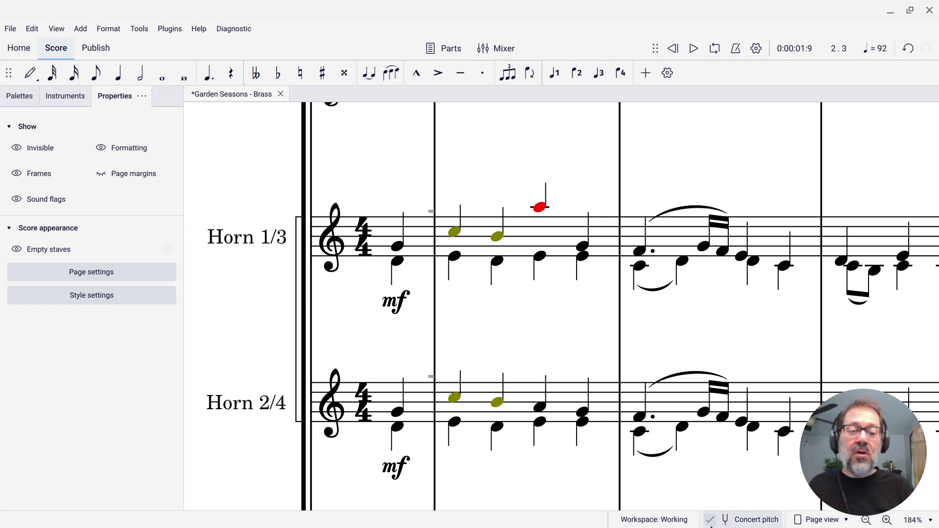
left_click(710, 521)
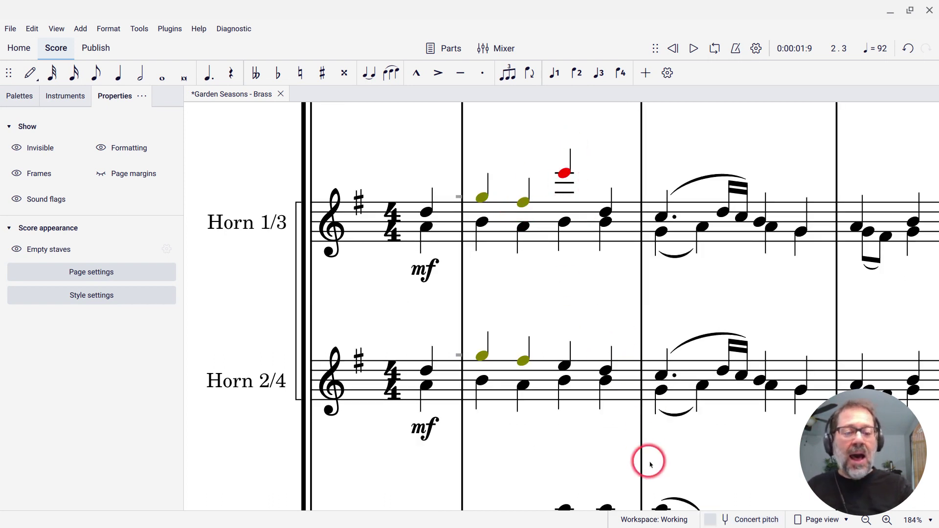
left_click(710, 520)
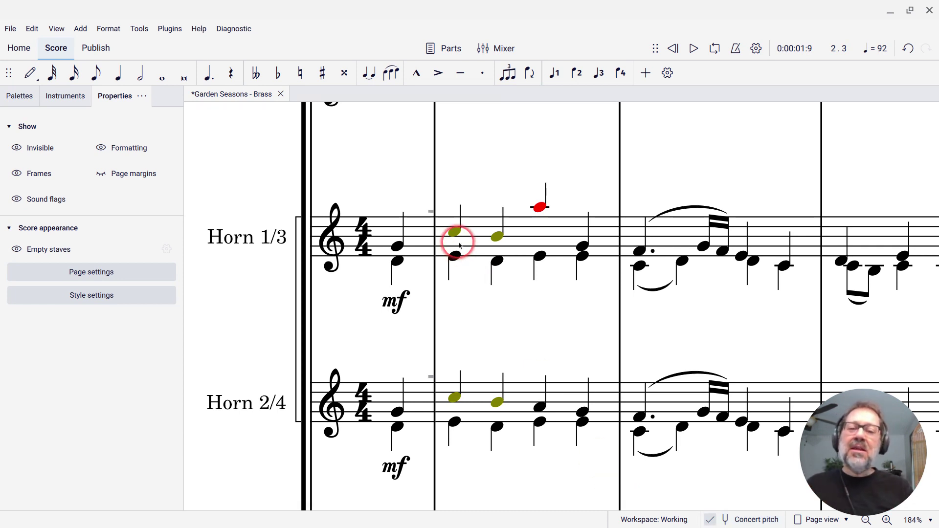
left_click(544, 208)
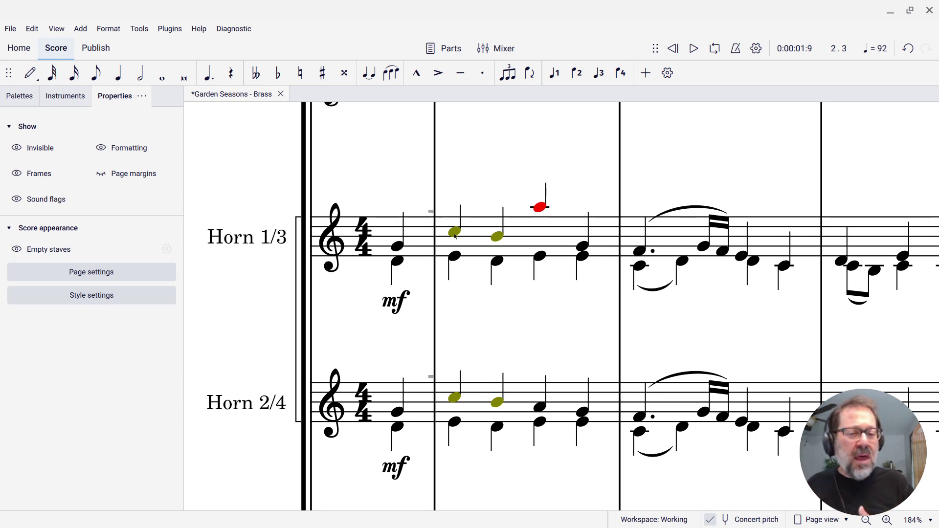
Step: Change Horn 1/3's amateur range top from A4 to C5 in Staff/Part properties
right_click(522, 242)
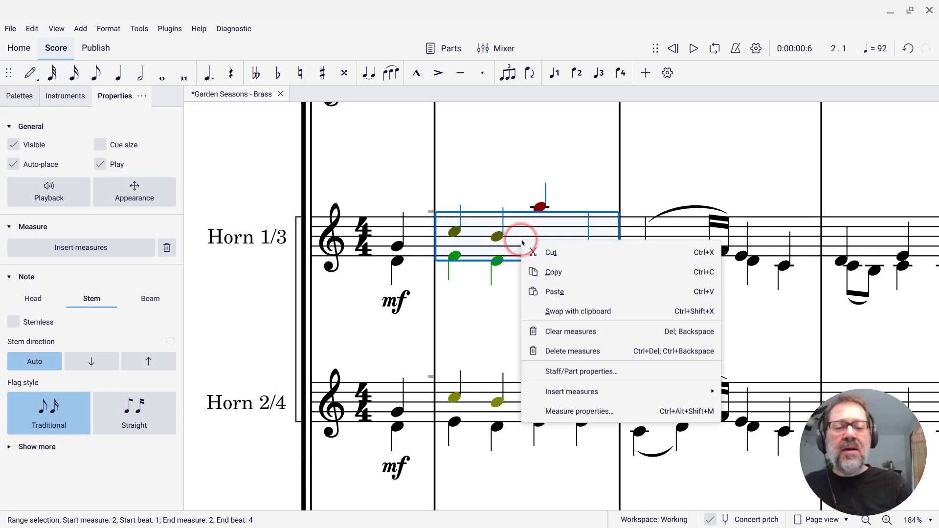
left_click(561, 373)
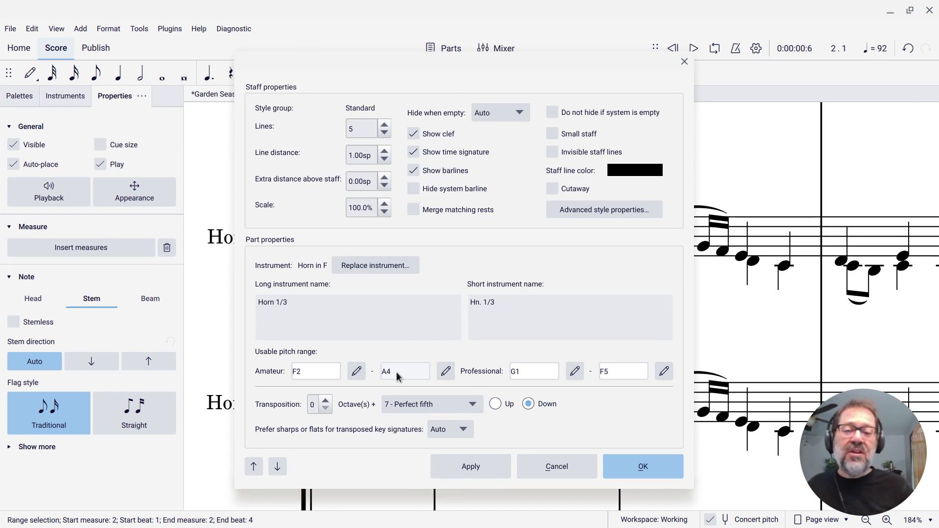
left_click(444, 371)
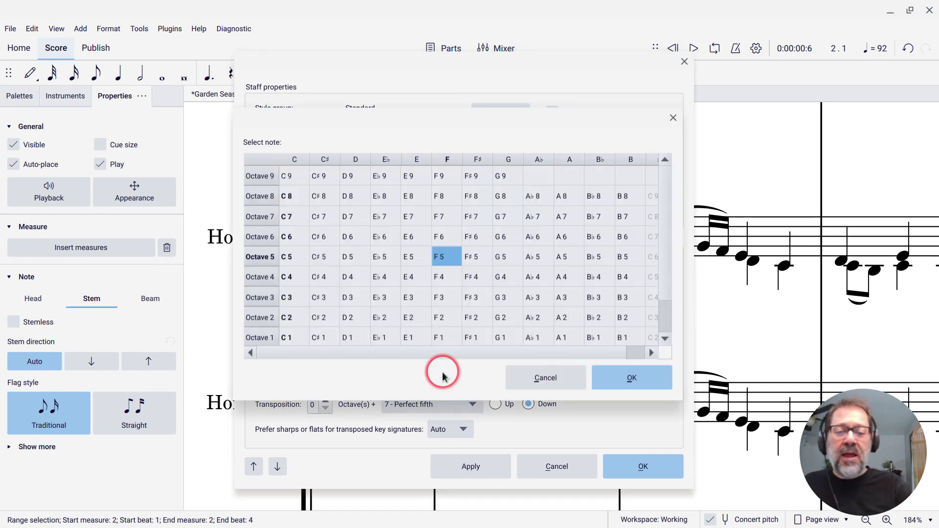
left_click(289, 263)
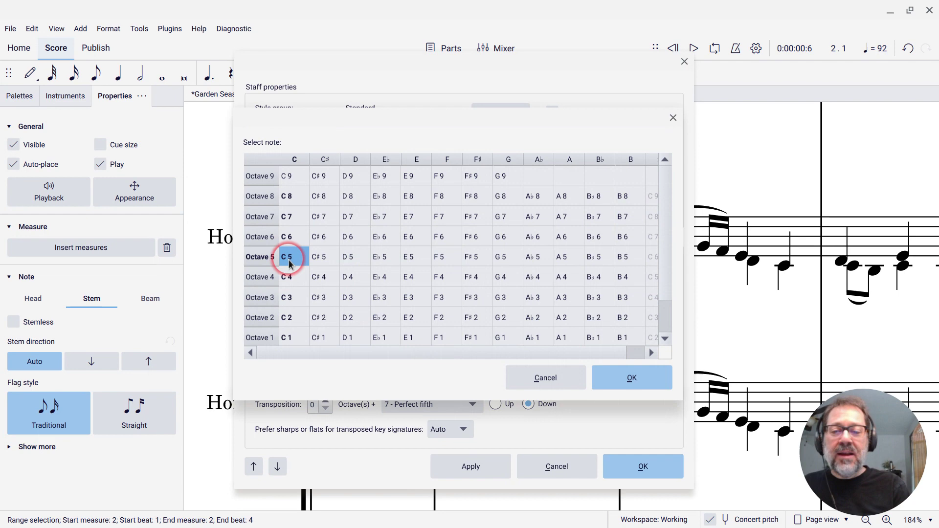
left_click(597, 381)
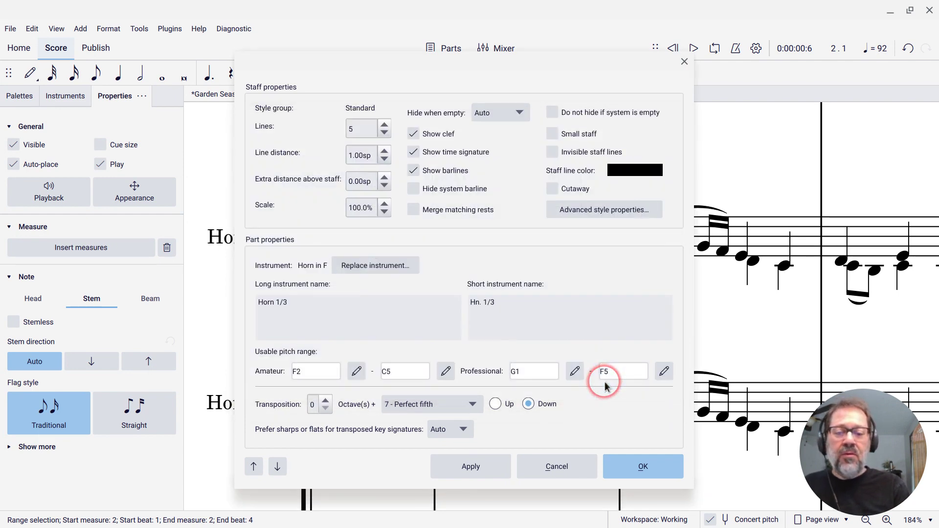
left_click(626, 465)
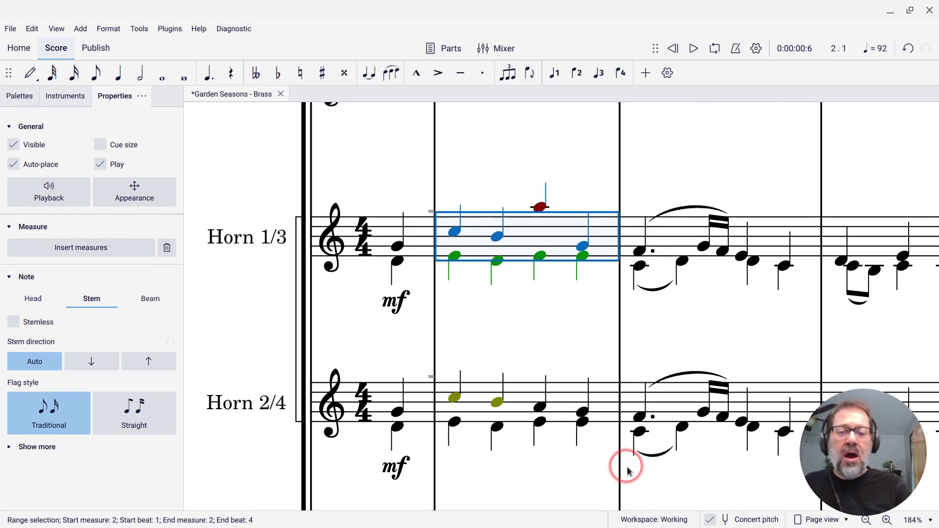
left_click(512, 359)
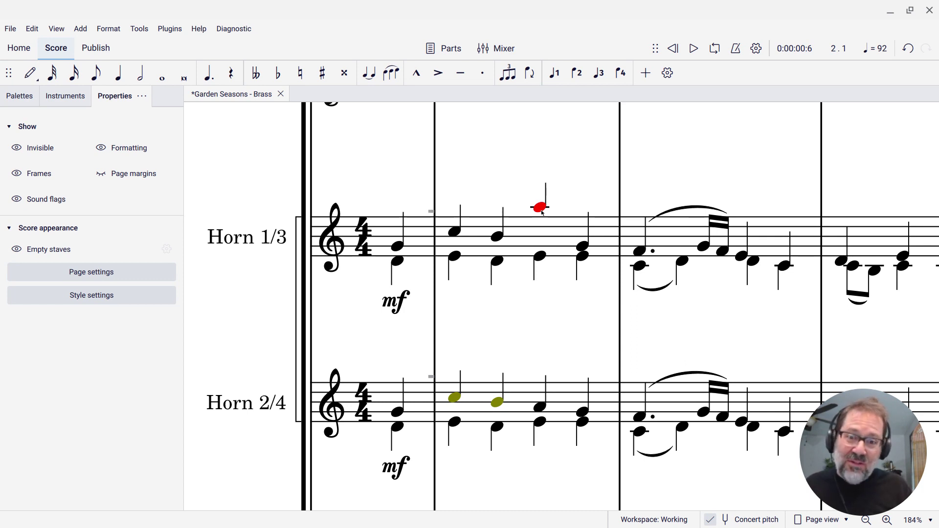
Step: Lower Horn 1/3's red A5 on beat 3 back down to A4
left_click(542, 212)
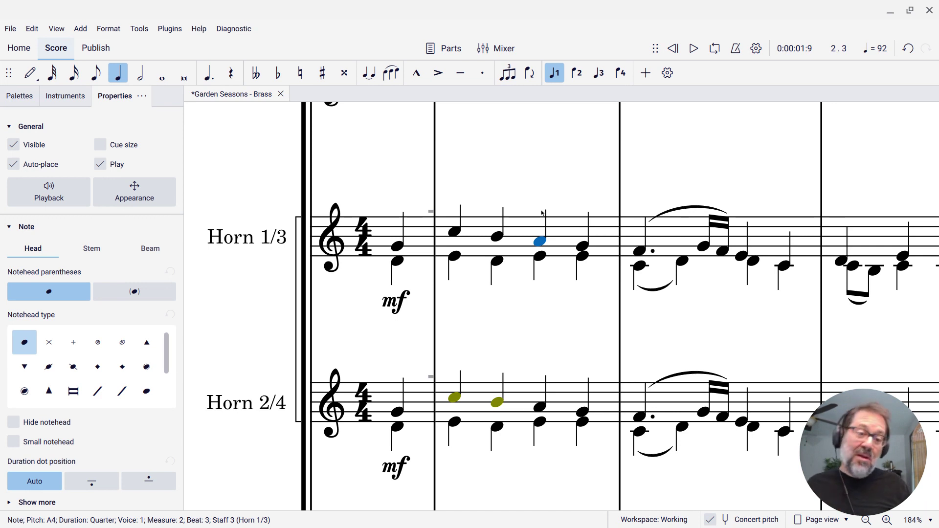
left_click(492, 184)
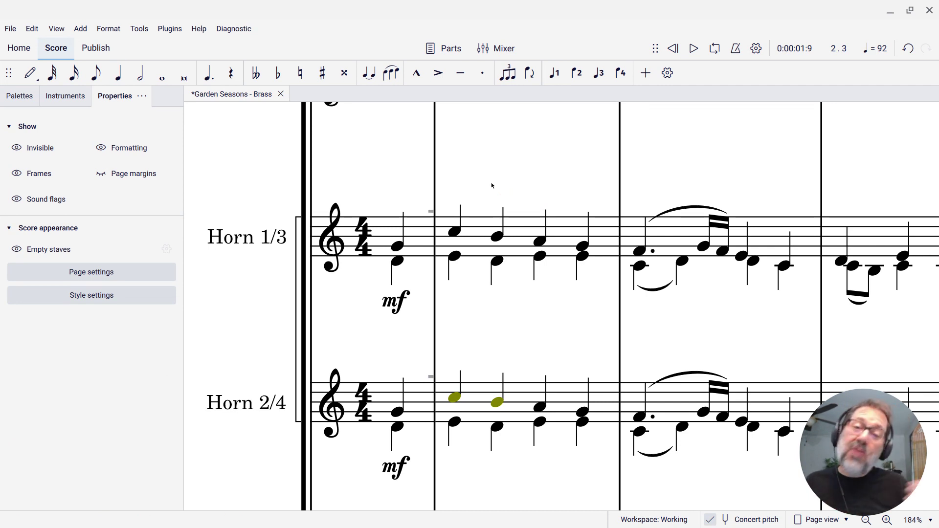
Step: Untick 'Color notes outside of usable pitch range' in the Note input preferences
left_click(30, 31)
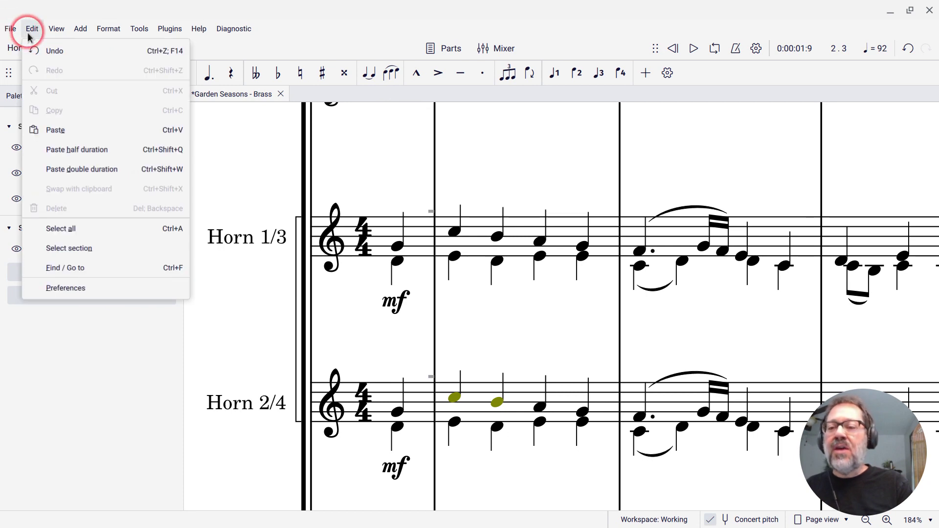
left_click(86, 288)
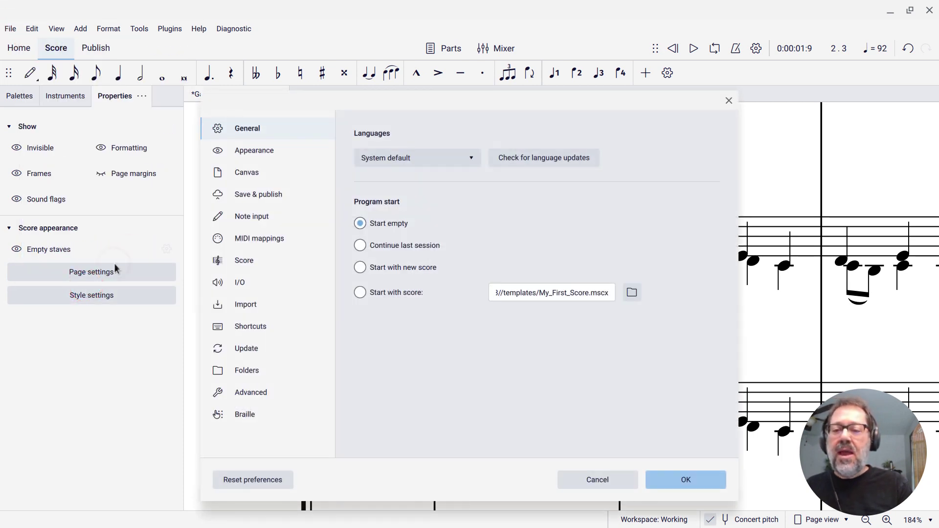
left_click(252, 218)
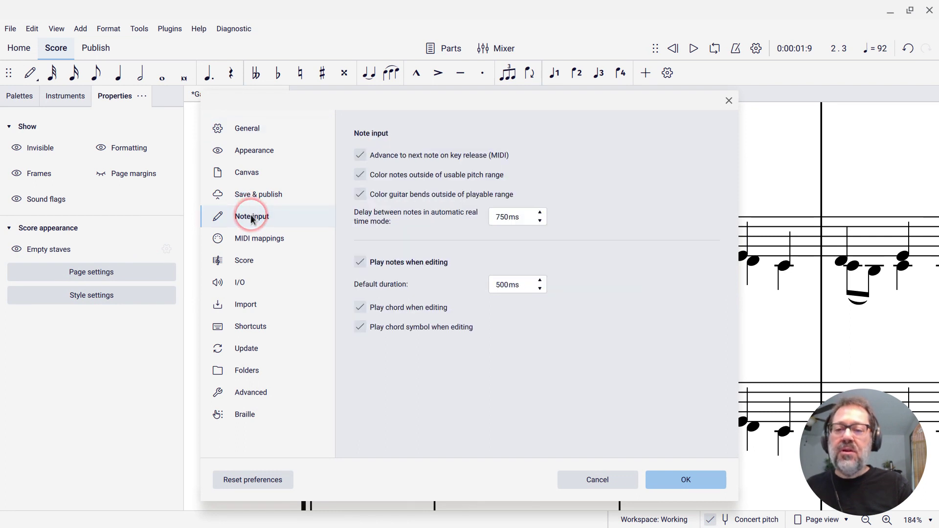
left_click(361, 177)
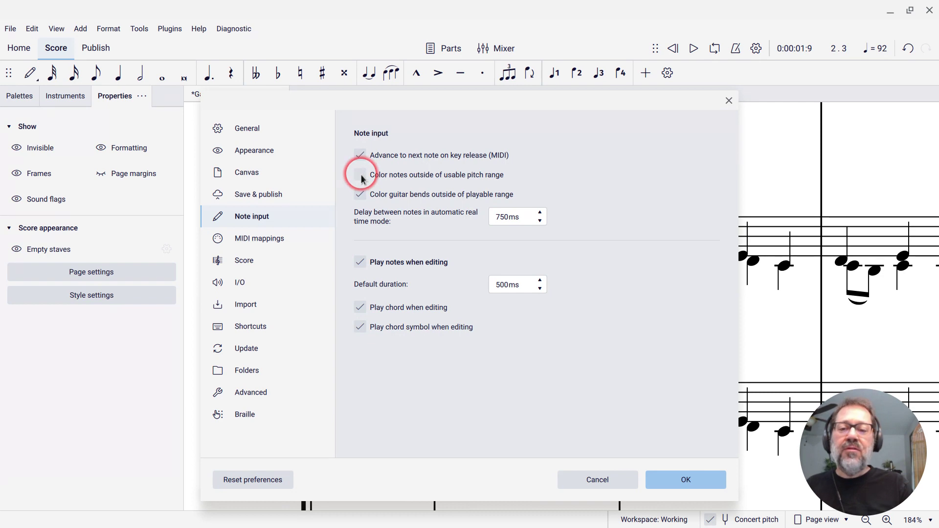
left_click(680, 478)
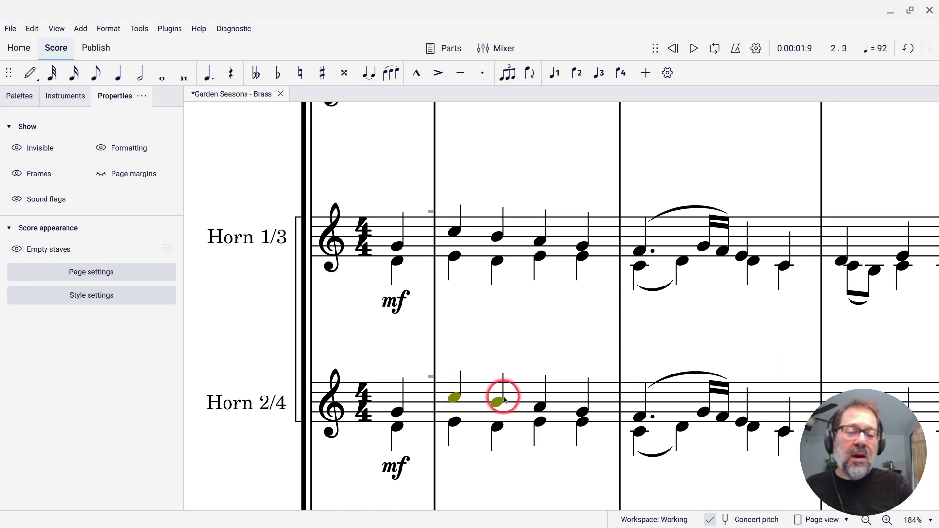
Step: Raise Horn 1/3's beat-3 A4 back to A5 and review both horn staves for colouring
left_click(540, 242)
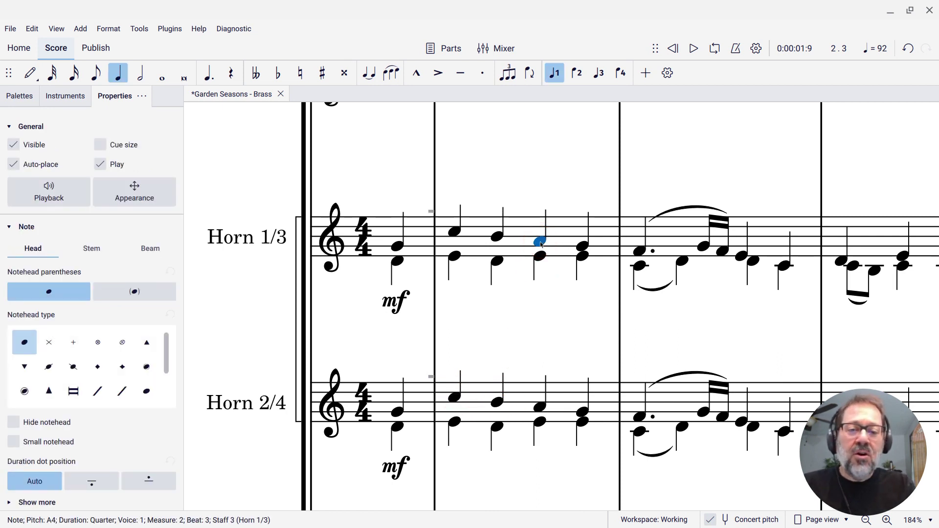
key("ctrl+Up")
left_click(496, 119)
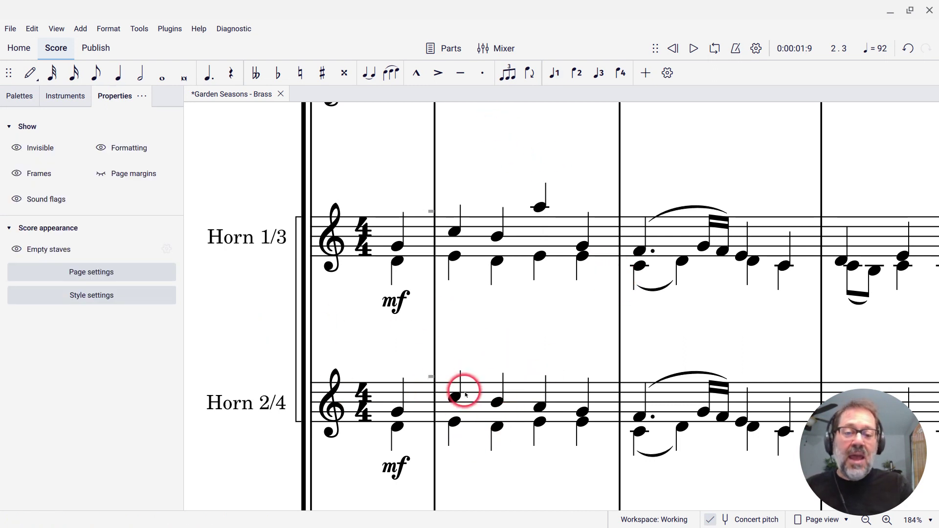
scroll(451, 391, "down", 4)
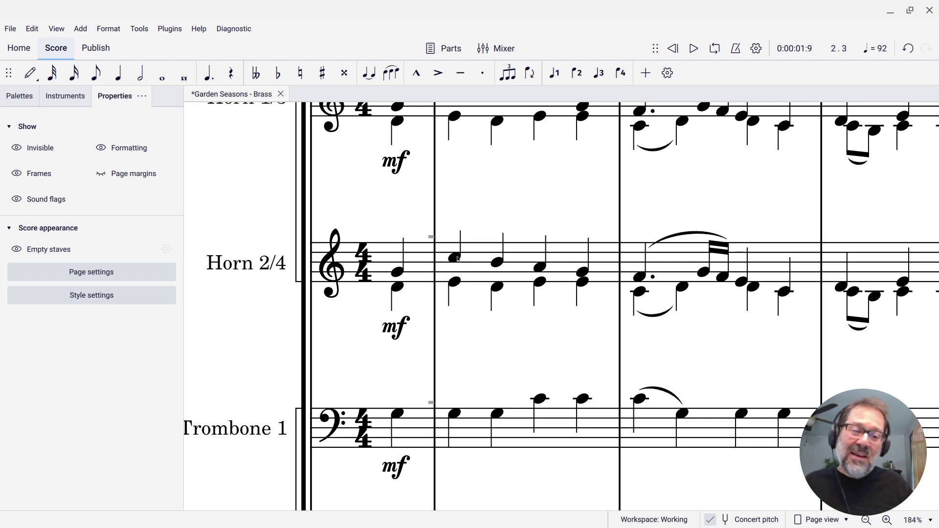
scroll(457, 258, "up", 4)
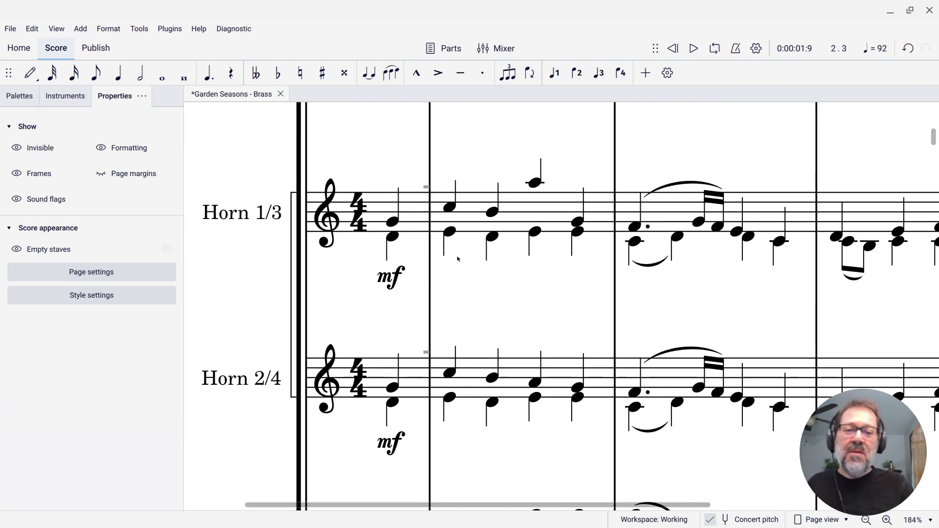
left_click(484, 252)
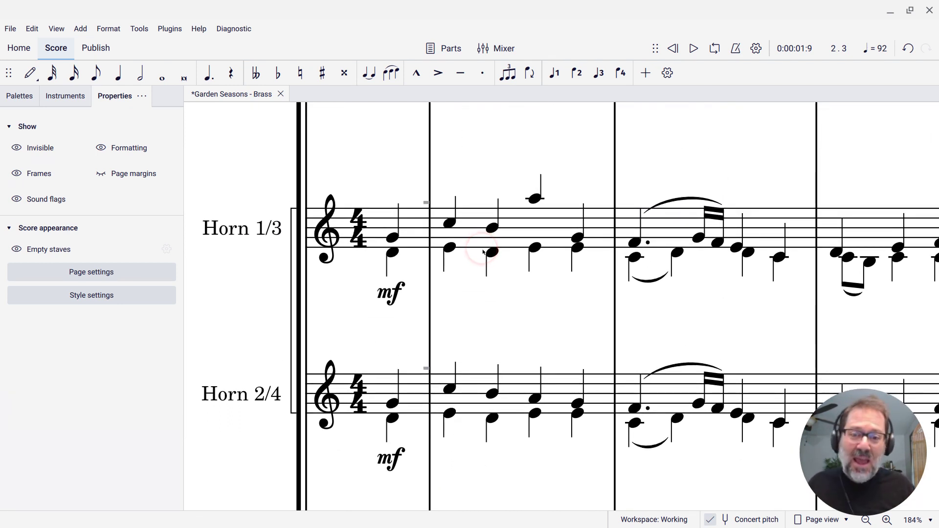